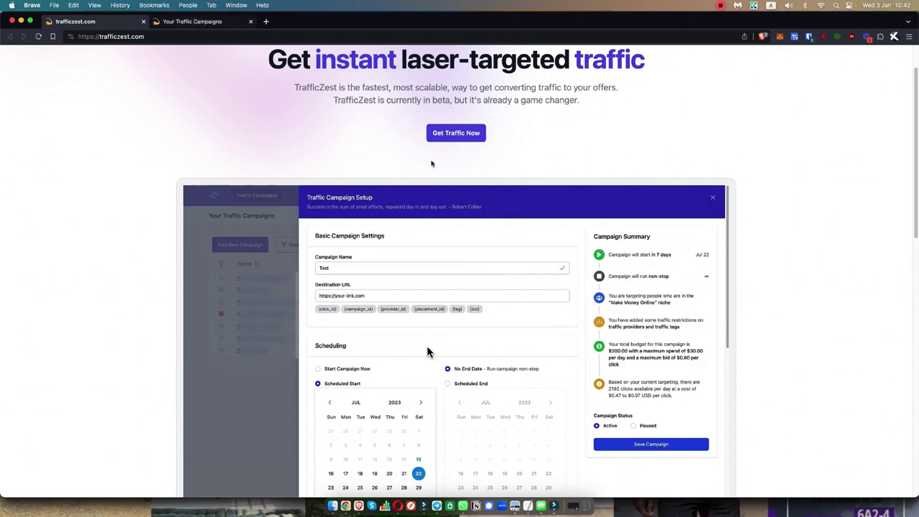
# Step: Check the $100.00 Add Funds top-up amount, then return to the Traffic Campaigns list
pyautogui.click(195, 23)
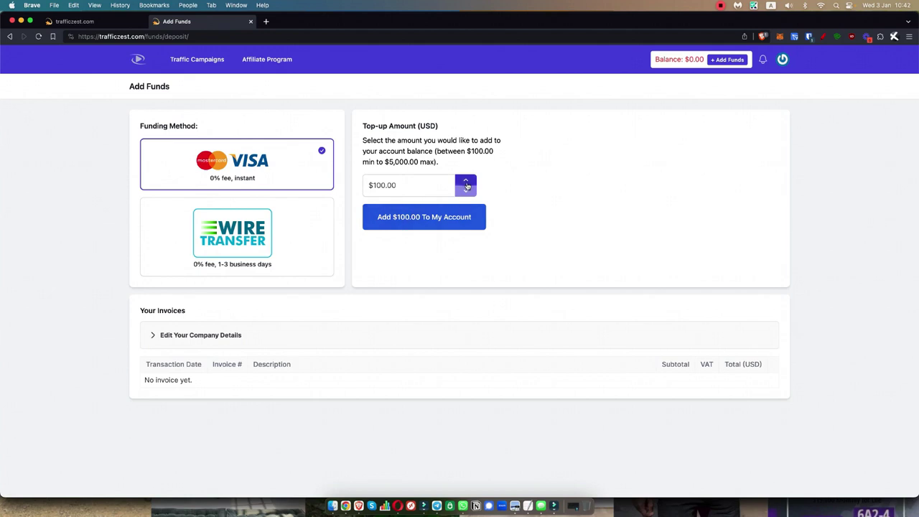
pyautogui.click(466, 191)
pyautogui.click(466, 192)
pyautogui.click(204, 61)
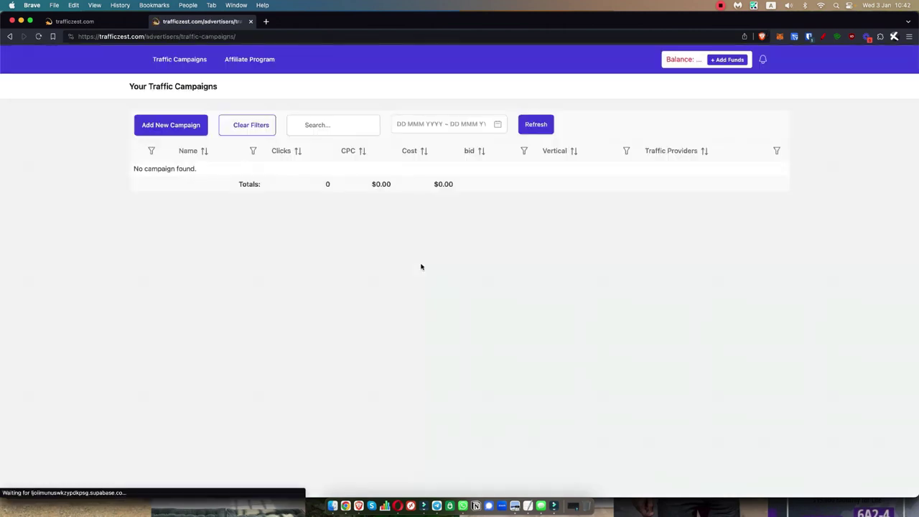
# Step: Start a new traffic campaign and scroll its setup form down to Targeting
pyautogui.click(178, 132)
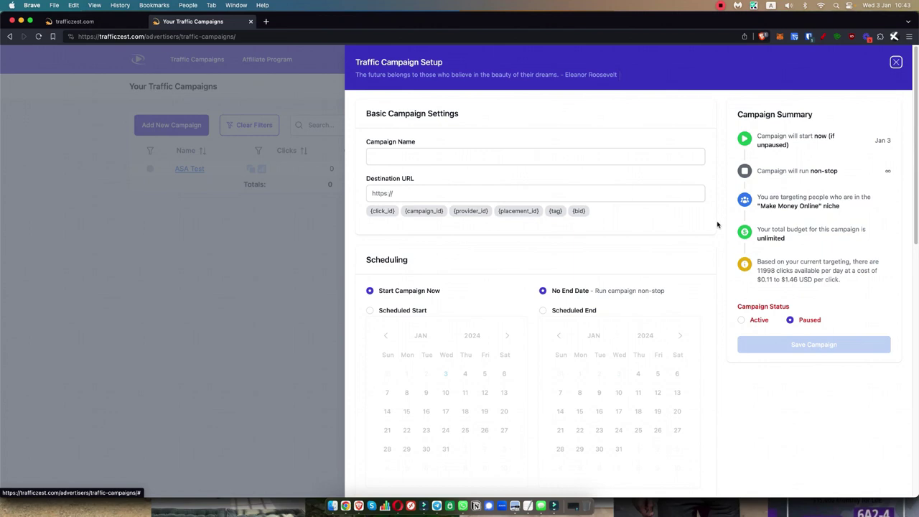
pyautogui.scroll(-3, 716, 225)
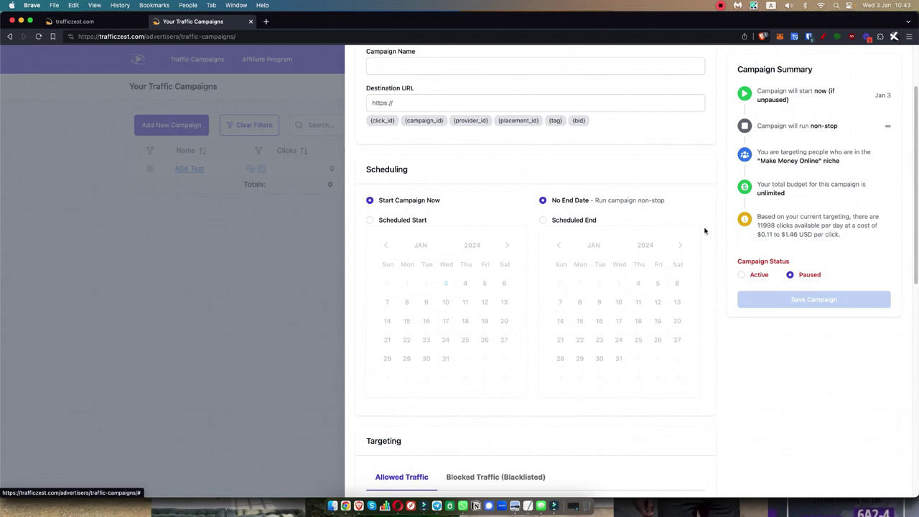
# Step: Keep Make Money Online as the campaign vertical
pyautogui.scroll(-8, 704, 230)
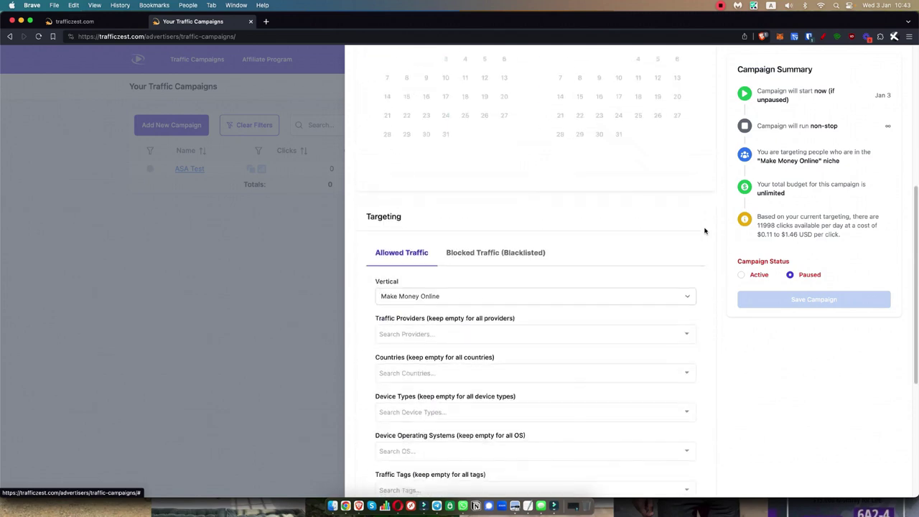
pyautogui.click(681, 282)
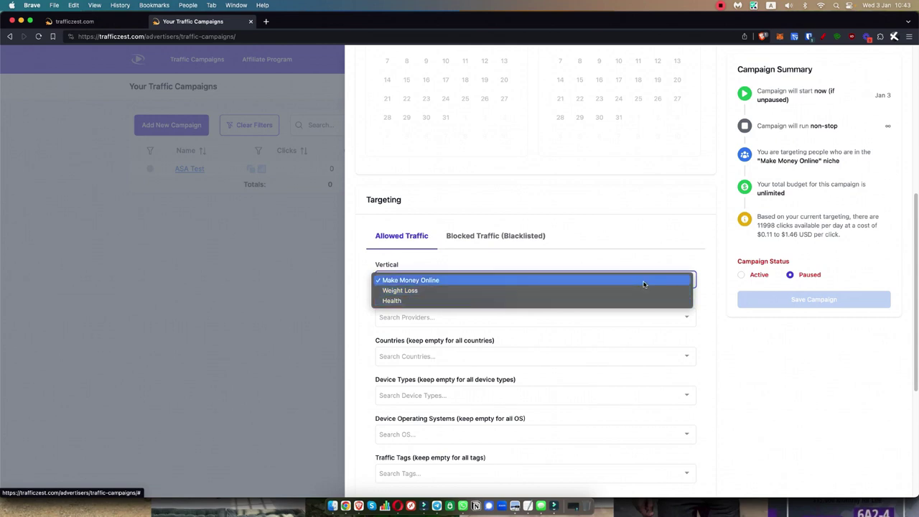
pyautogui.click(644, 284)
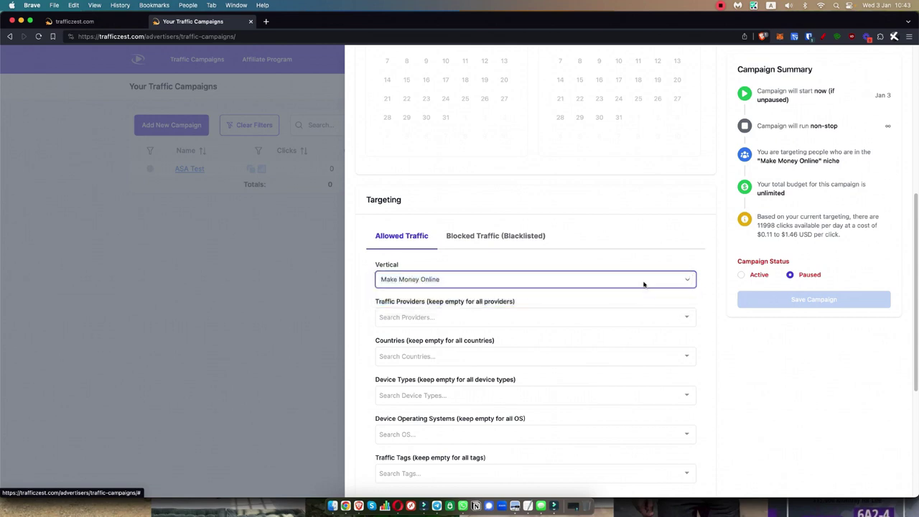
pyautogui.click(708, 299)
# Step: Browse the Blocked Traffic provider and country blacklists, leaving them empty
pyautogui.click(480, 235)
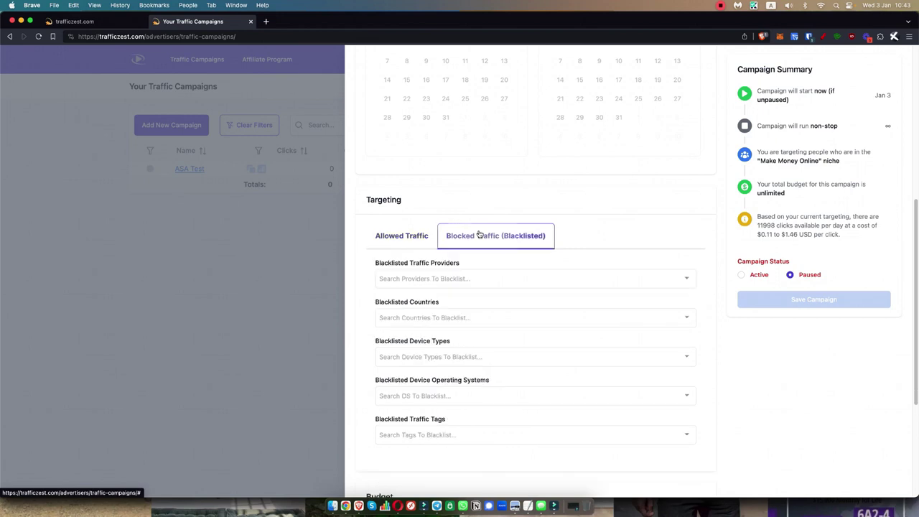
pyautogui.click(490, 279)
pyautogui.scroll(-3, 484, 359)
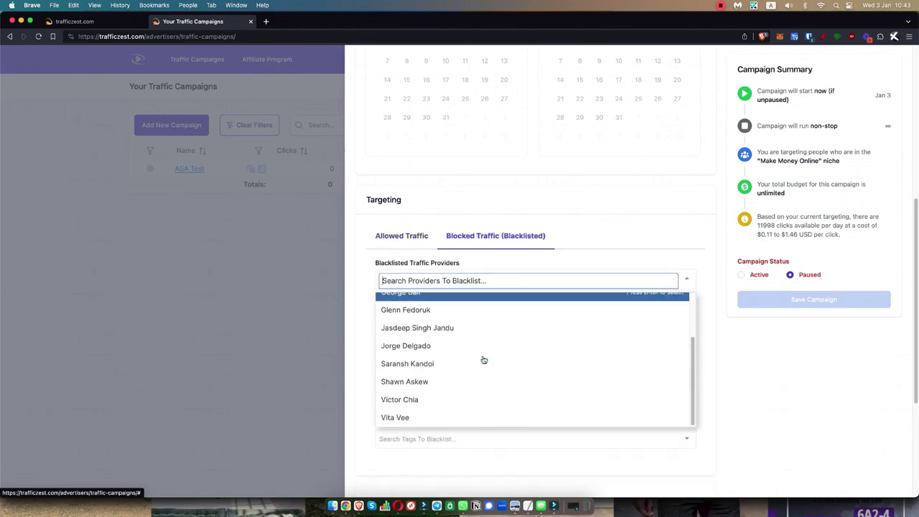
pyautogui.scroll(3, 484, 359)
pyautogui.click(549, 264)
pyautogui.click(510, 317)
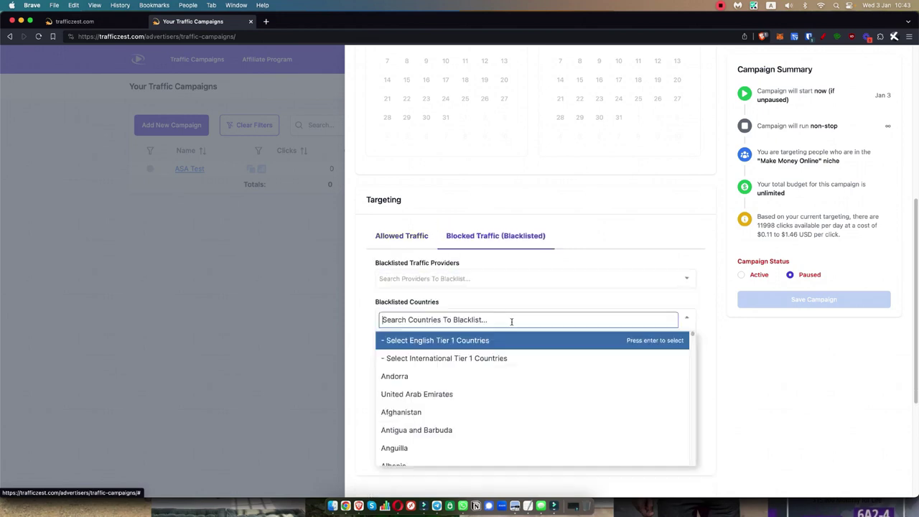
pyautogui.scroll(-2, 511, 323)
pyautogui.scroll(5, 512, 324)
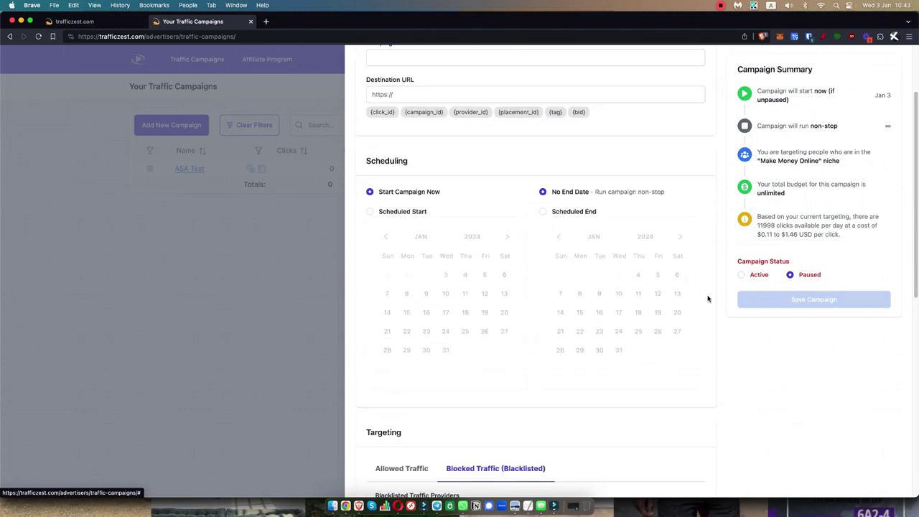
pyautogui.scroll(-3, 707, 298)
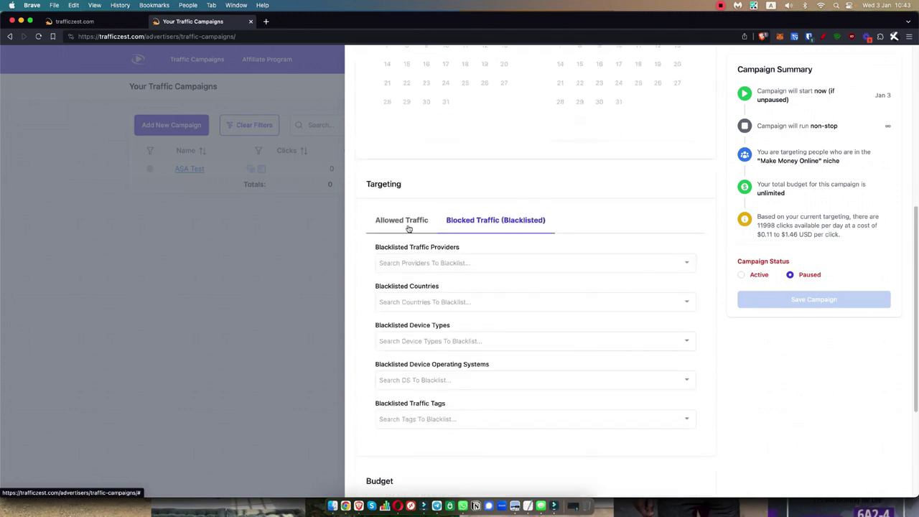
# Step: Under Allowed Traffic, add two traffic providers, then remove both again
pyautogui.click(403, 224)
pyautogui.scroll(-1, 507, 303)
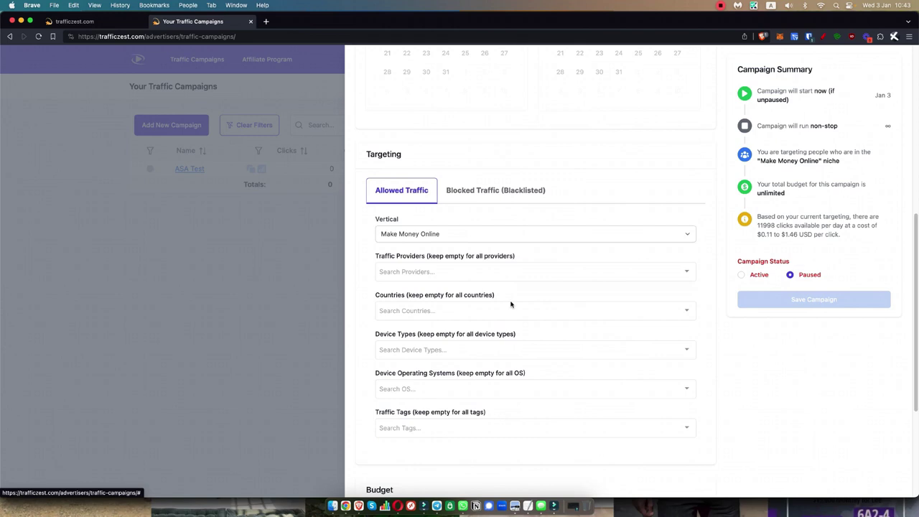
pyautogui.click(634, 264)
pyautogui.scroll(-3, 618, 300)
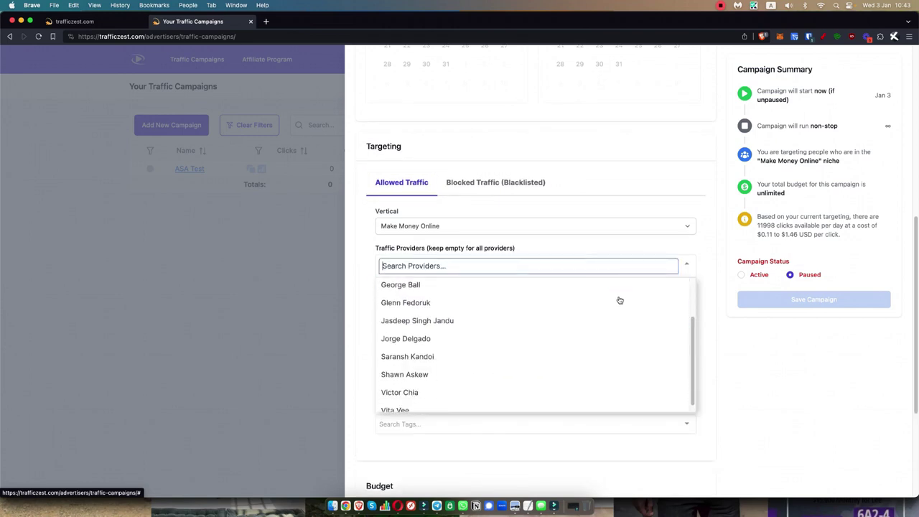
pyautogui.click(530, 331)
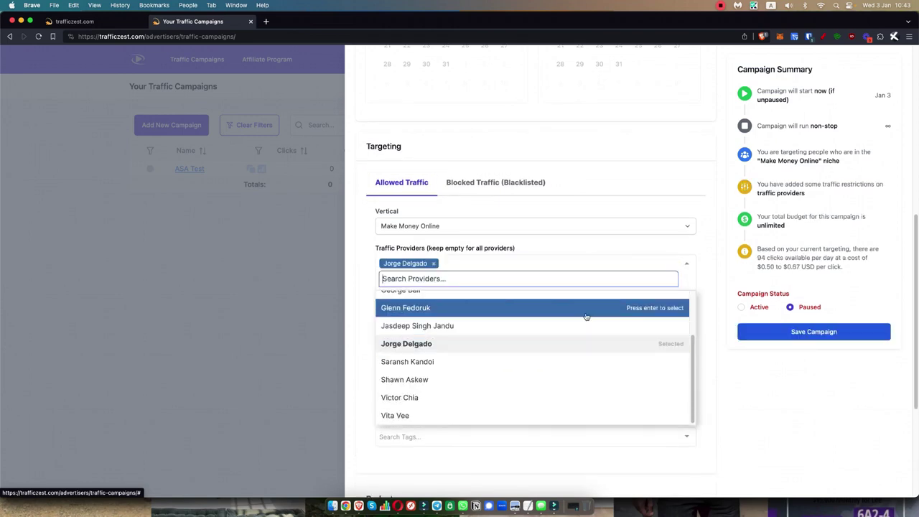
pyautogui.scroll(3, 529, 319)
pyautogui.click(575, 299)
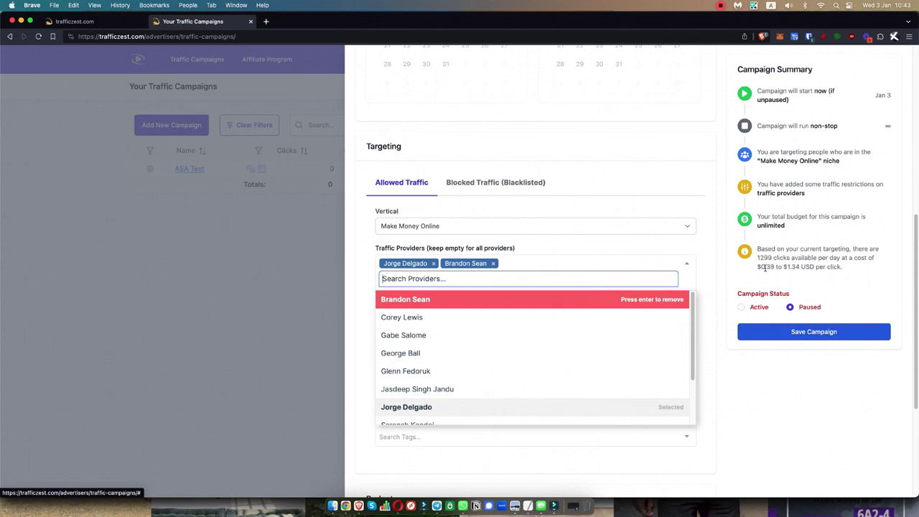
pyautogui.click(646, 299)
pyautogui.click(433, 264)
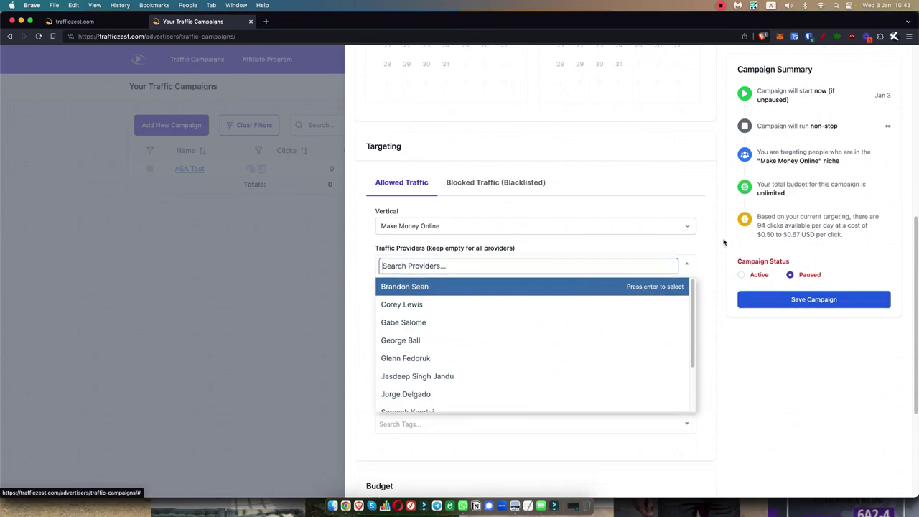
pyautogui.click(723, 242)
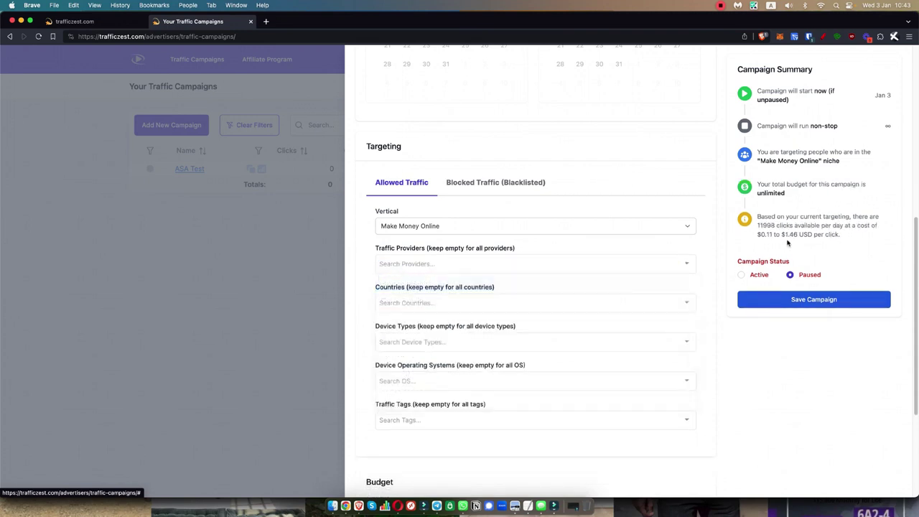
# Step: Browse the traffic providers list again and close it with no providers selected
pyautogui.click(519, 263)
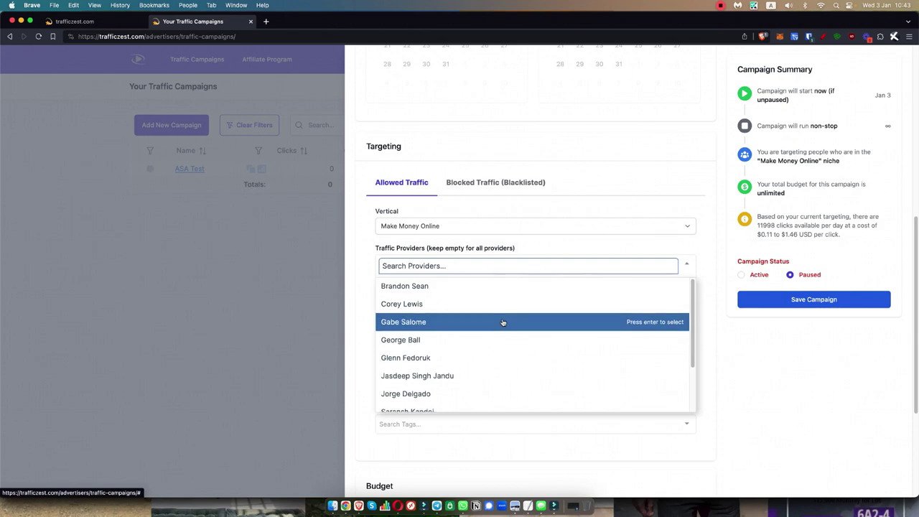
pyautogui.scroll(-3, 532, 316)
pyautogui.scroll(-2, 555, 351)
pyautogui.scroll(3, 554, 292)
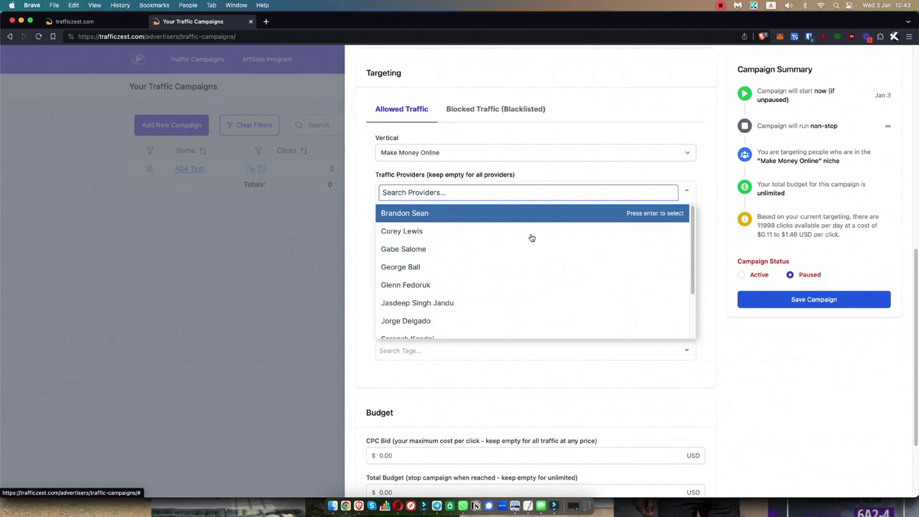
pyautogui.scroll(-2, 555, 296)
pyautogui.scroll(3, 555, 296)
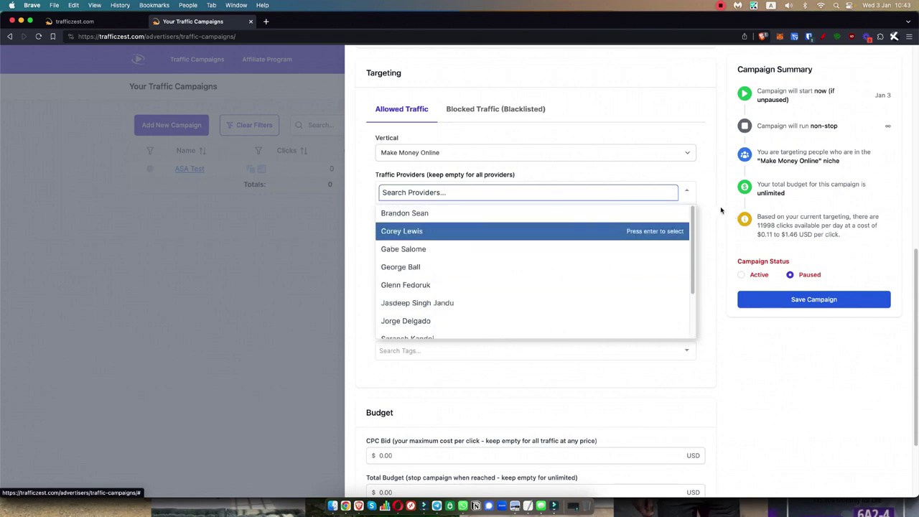
pyautogui.click(722, 216)
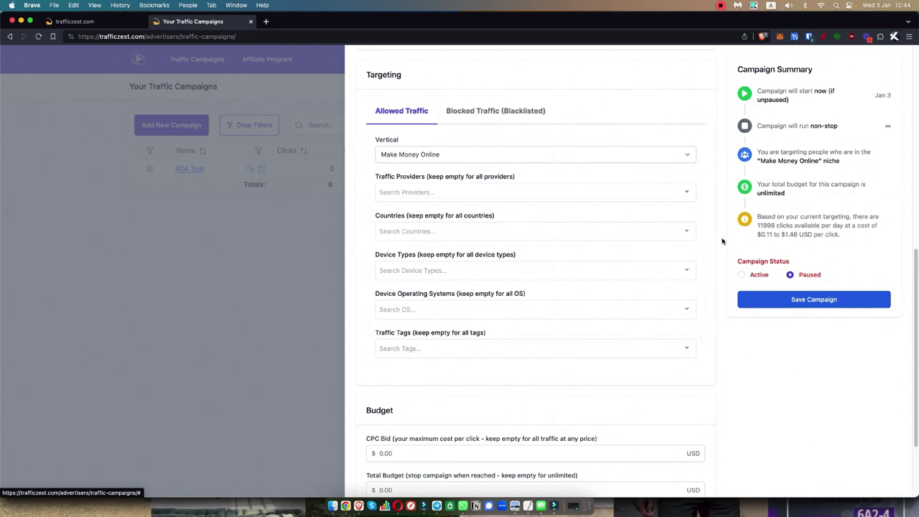
# Step: Target the English Tier 1 countries
pyautogui.click(682, 235)
pyautogui.click(473, 256)
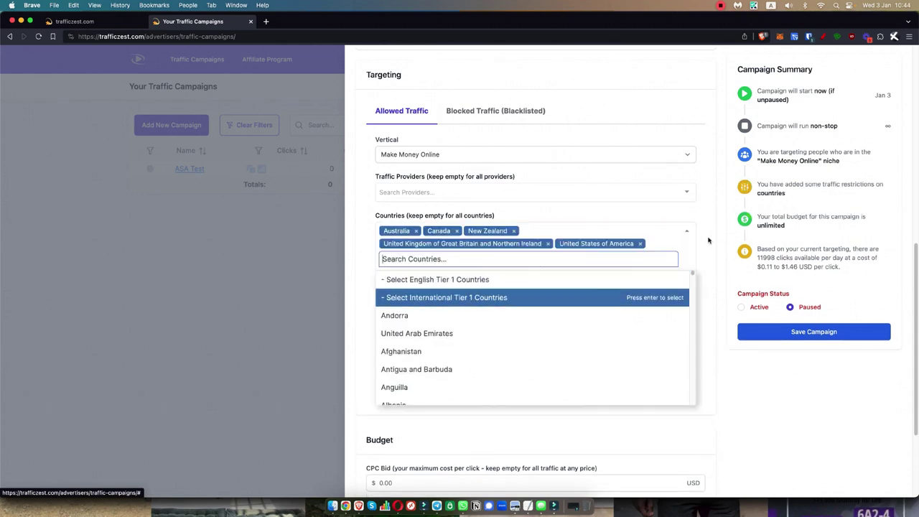
pyautogui.click(708, 265)
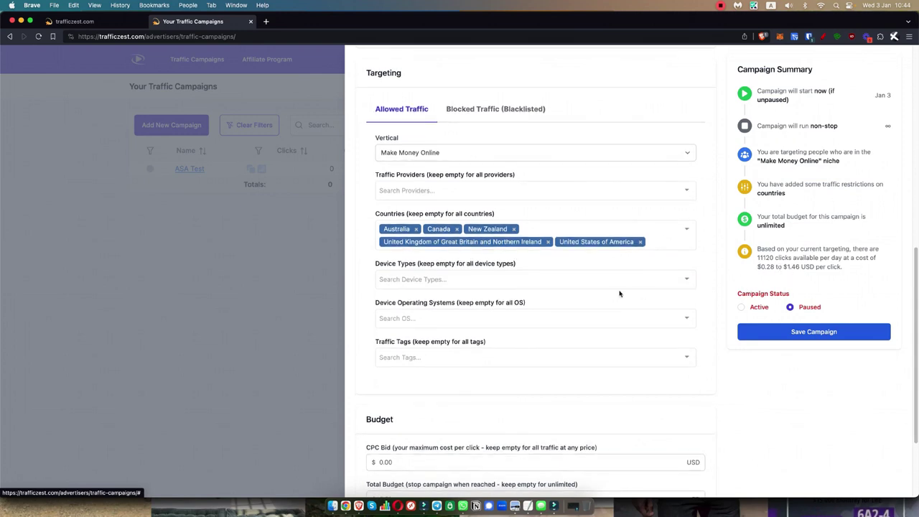
# Step: Restrict device types to Desktop only
pyautogui.click(660, 278)
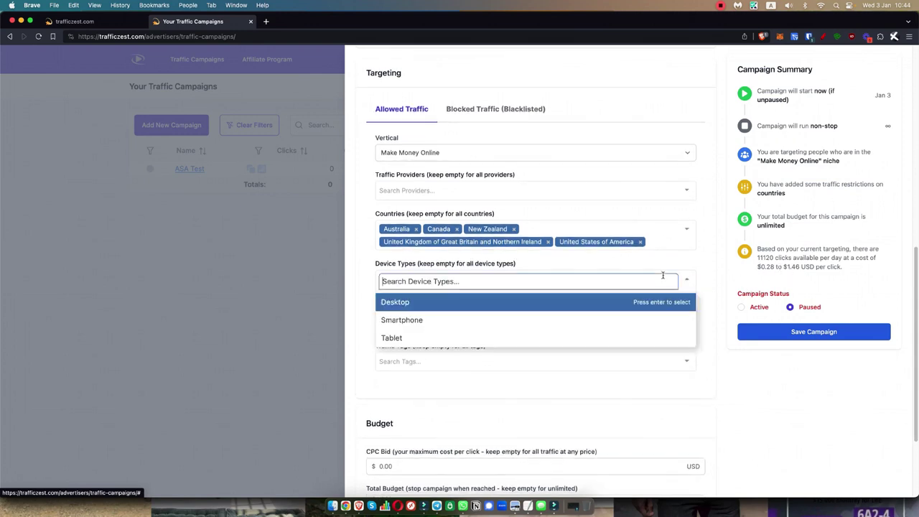
pyautogui.click(475, 308)
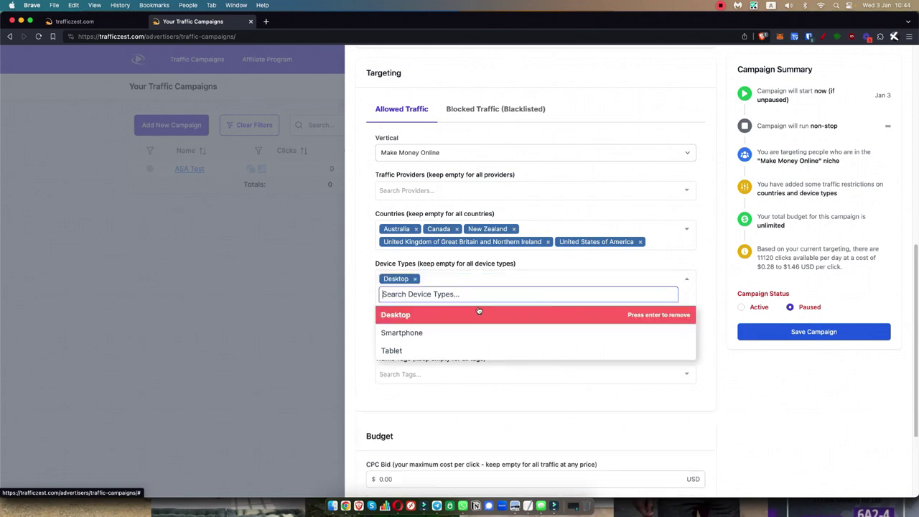
pyautogui.click(715, 281)
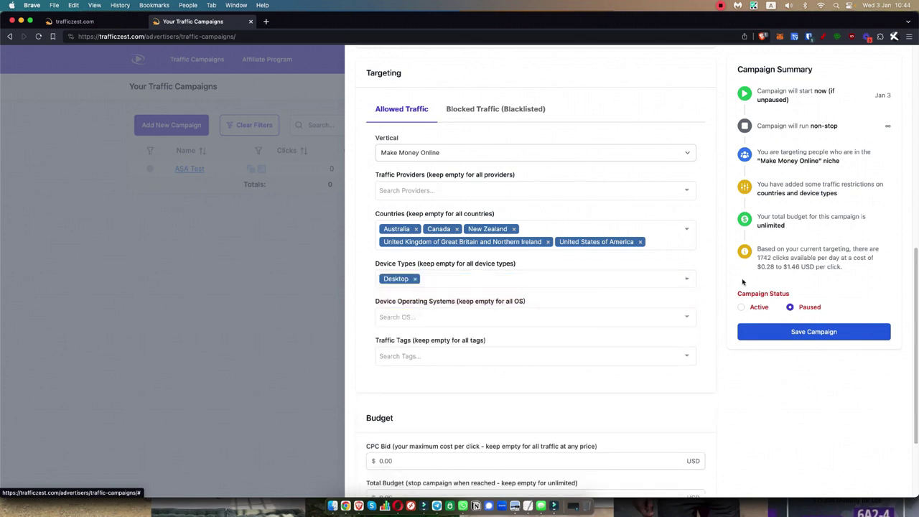
pyautogui.scroll(-2, 740, 294)
pyautogui.click(652, 299)
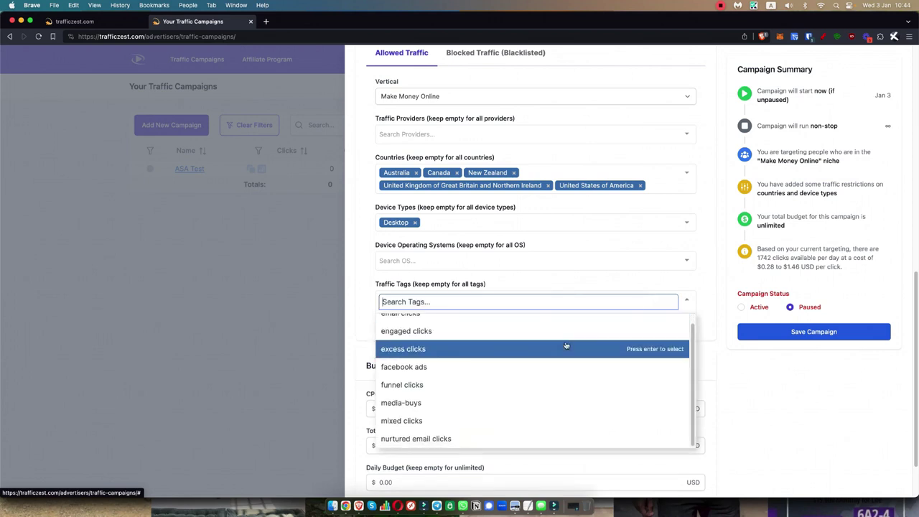
# Step: Add the 'nurtured email clicks' tag, then remove it so Traffic Tags stays empty
pyautogui.scroll(-1, 467, 341)
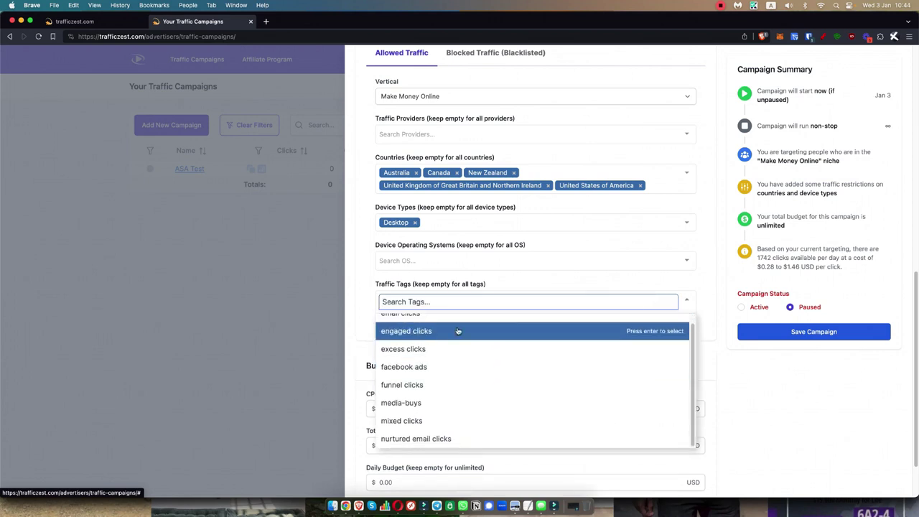
pyautogui.click(489, 439)
pyautogui.click(725, 290)
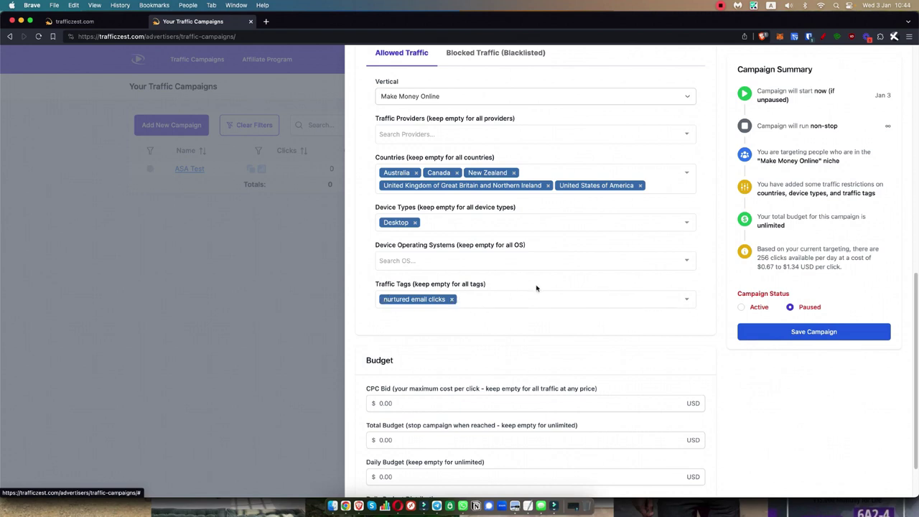
pyautogui.click(452, 301)
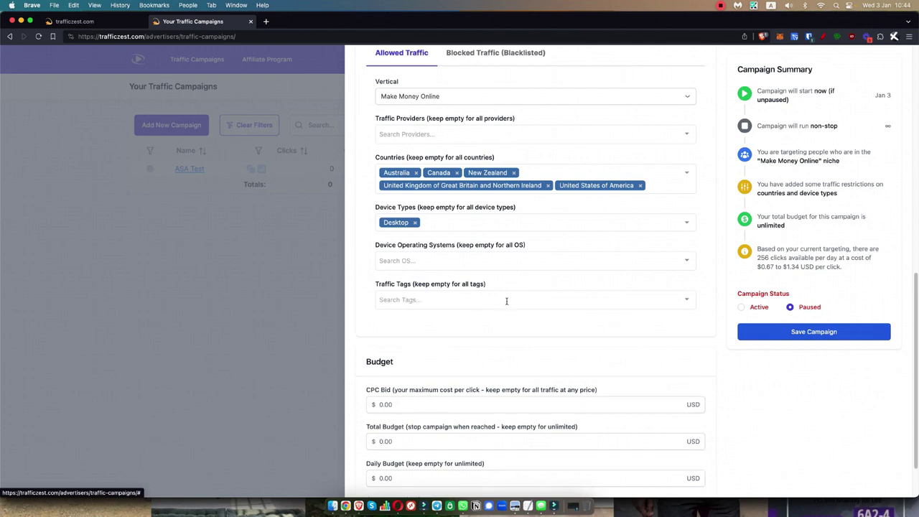
pyautogui.click(507, 301)
pyautogui.click(709, 289)
pyautogui.scroll(-2, 710, 290)
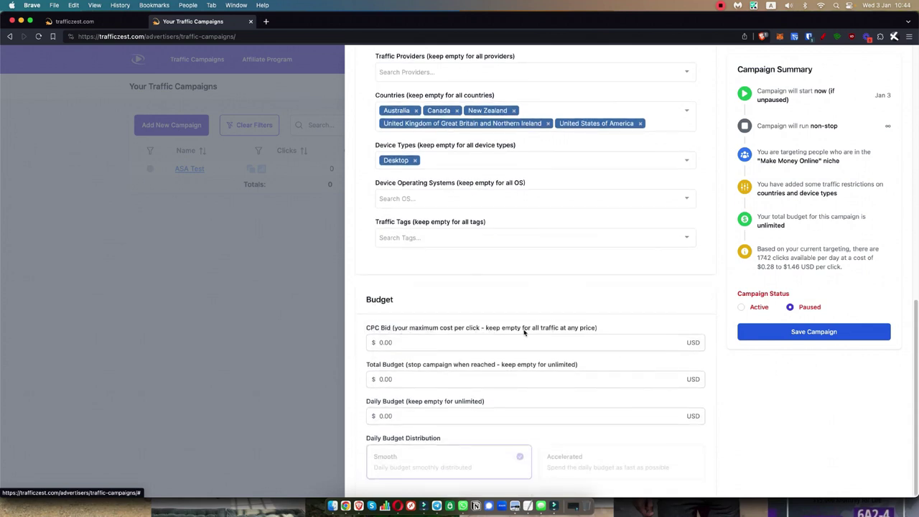
# Step: Enter a $0.30 CPC bid and check the 4-clicks-per-day estimate
pyautogui.moveTo(775, 269); pyautogui.dragTo(758, 268)
pyautogui.click(533, 339)
pyautogui.write('0.3')
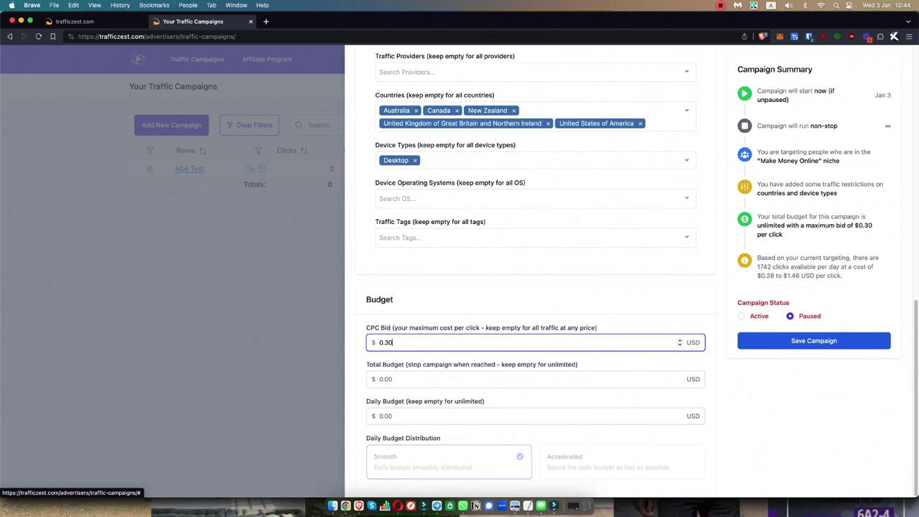
pyautogui.click(722, 296)
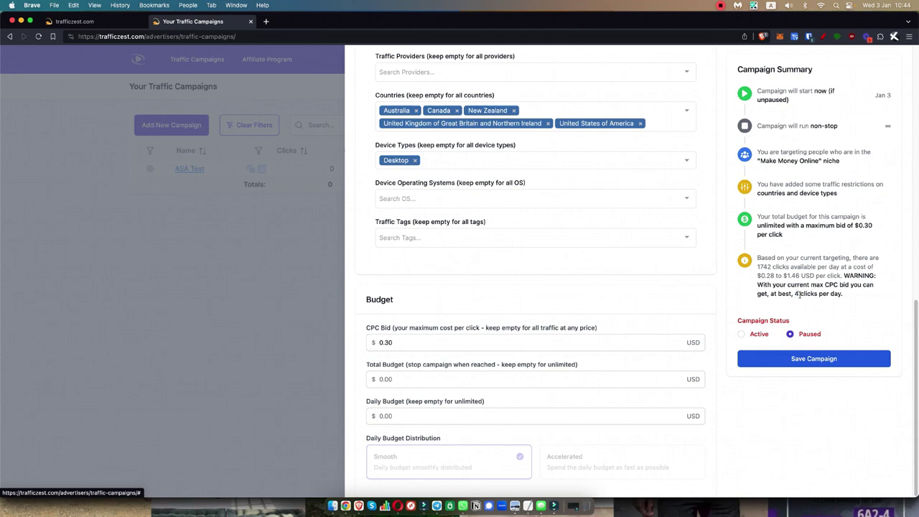
pyautogui.moveTo(795, 295); pyautogui.dragTo(841, 295)
# Step: Raise the CPC bid to $0.50 and check the 768-clicks-per-day estimate
pyautogui.click(438, 342)
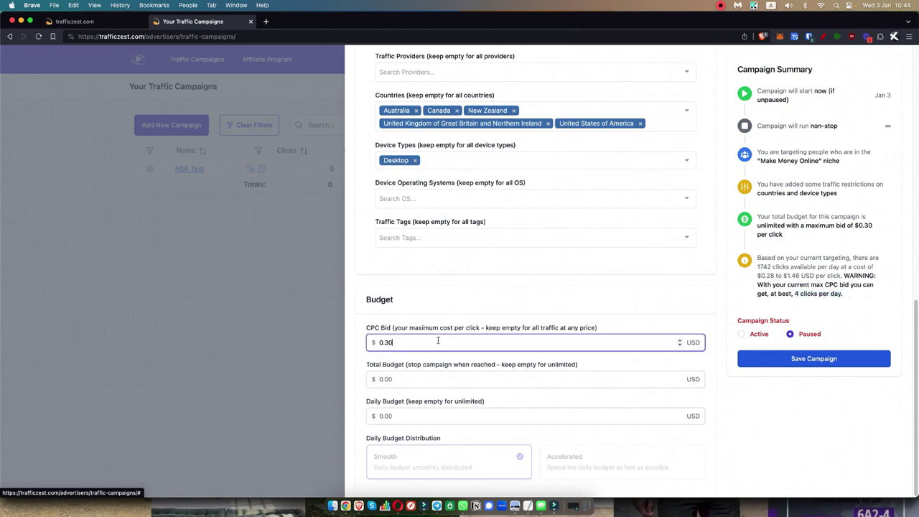
pyautogui.press('BackSpace')
pyautogui.press('BackSpace')
pyautogui.write('50')
pyautogui.click(783, 260)
pyautogui.moveTo(851, 294); pyautogui.dragTo(778, 294)
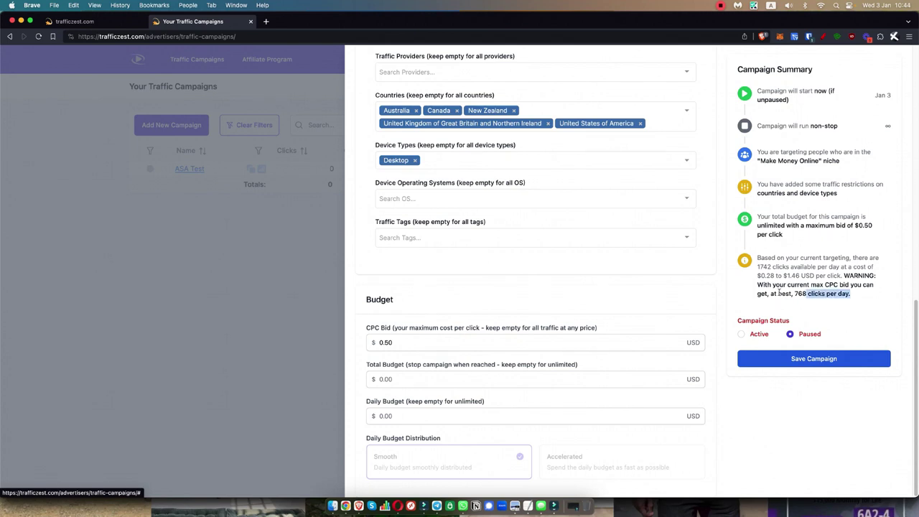
pyautogui.click(786, 301)
pyautogui.moveTo(850, 295)
pyautogui.mouseDown()
pyautogui.moveTo(795, 294)
pyautogui.moveTo(804, 302)
pyautogui.mouseUp()
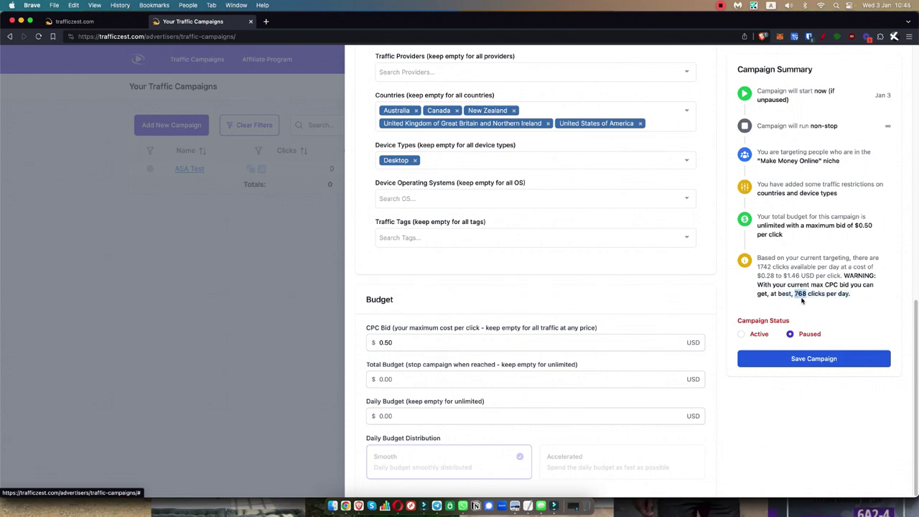
pyautogui.click(804, 303)
# Step: Save ASA Test as Paused and close the campaign setup panel
pyautogui.click(742, 334)
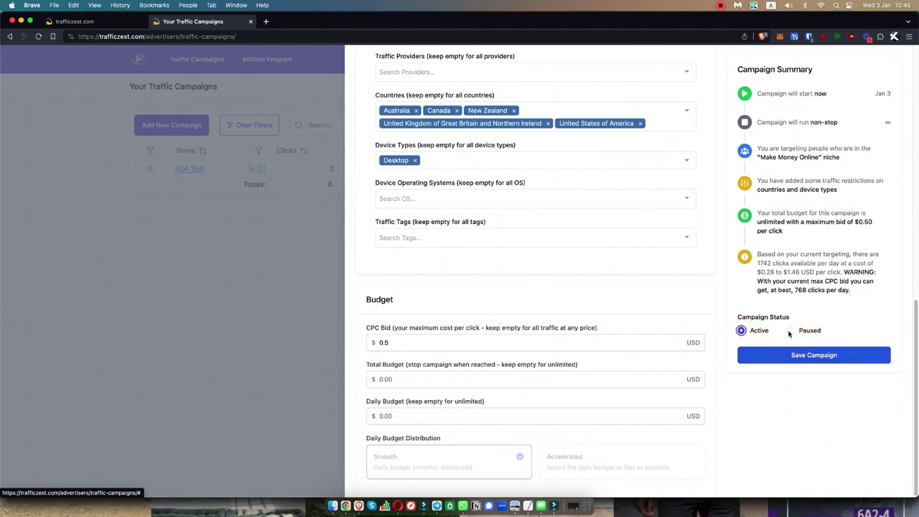
pyautogui.click(790, 332)
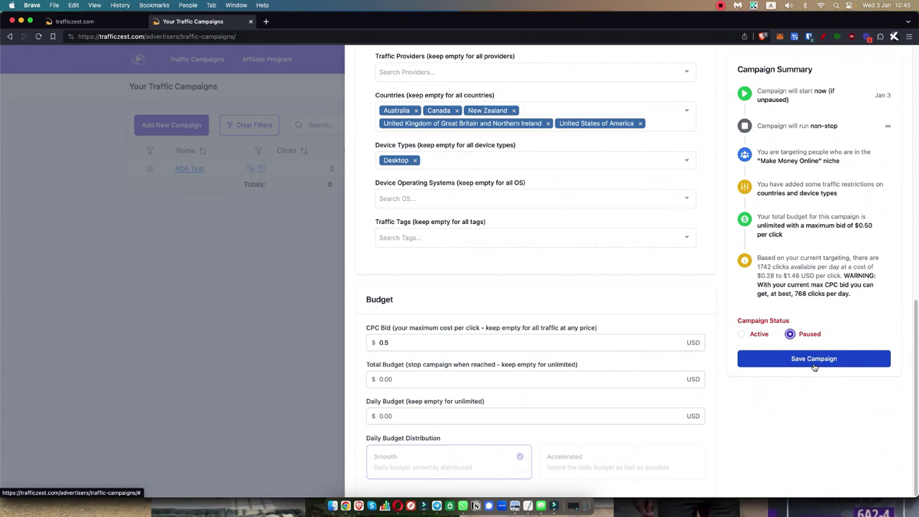
pyautogui.click(814, 359)
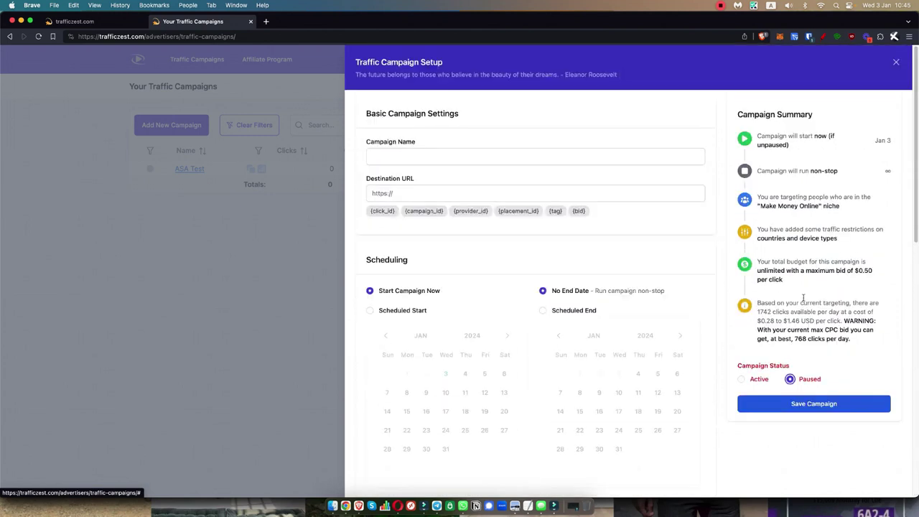
pyautogui.click(895, 61)
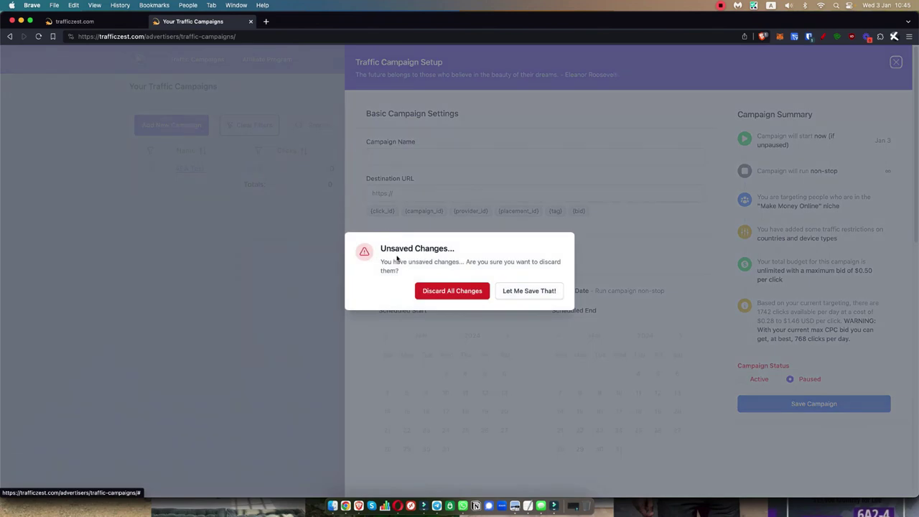
pyautogui.click(452, 291)
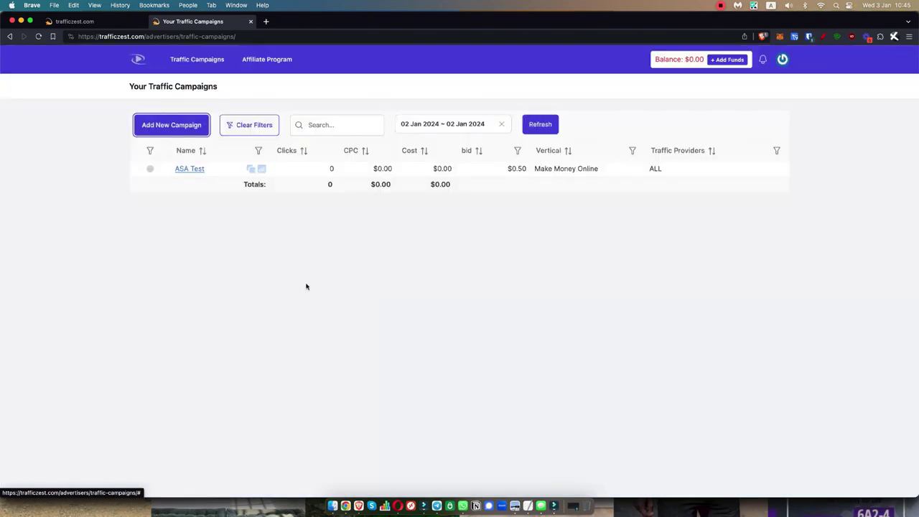
# Step: View ASA Test's stats showing no traffic yet, then close the stats panel
pyautogui.click(261, 168)
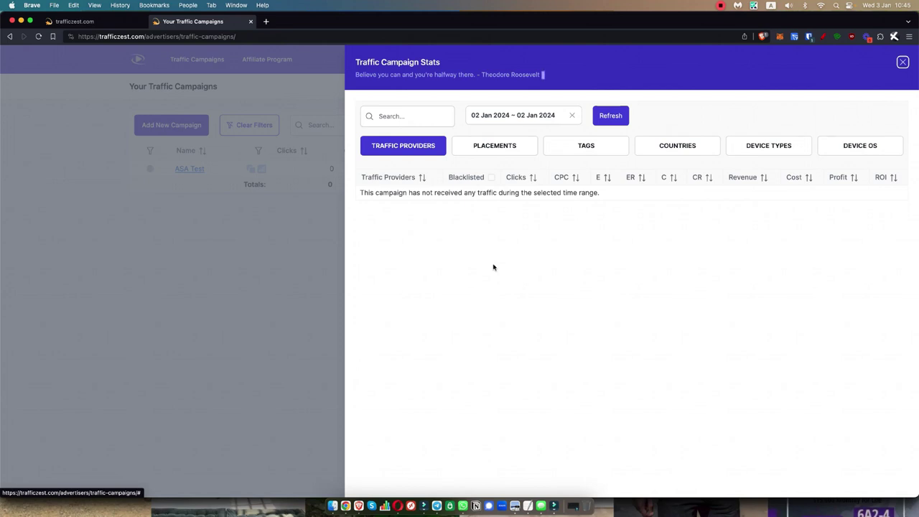
pyautogui.click(903, 62)
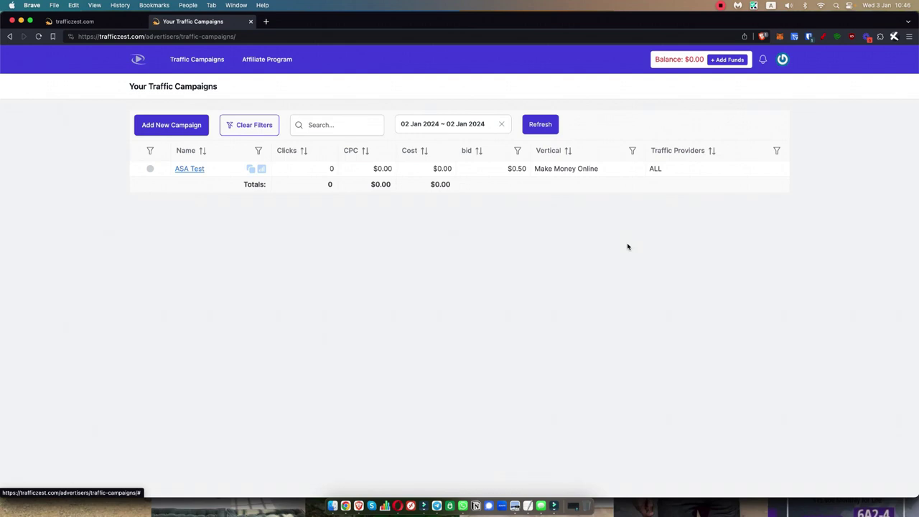
# Step: Open the Affiliate Program page and scroll to its benefit bullets
pyautogui.click(288, 62)
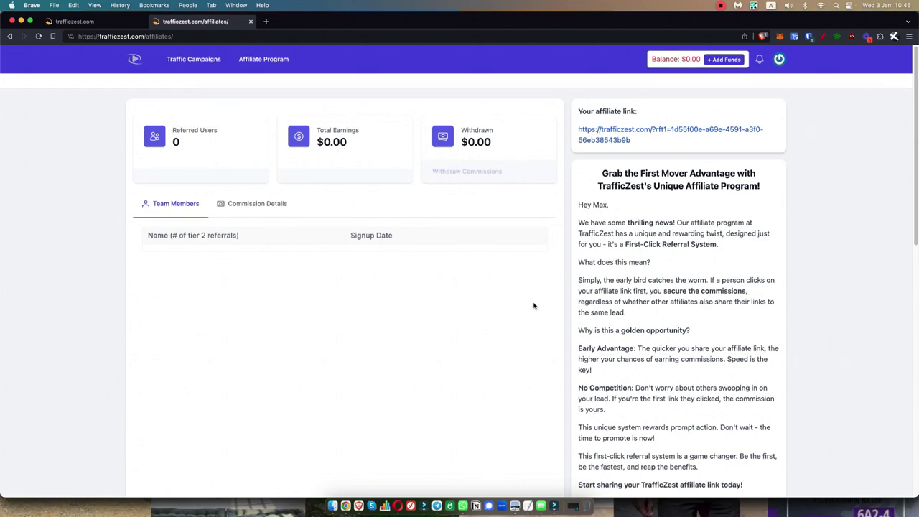
pyautogui.scroll(-5, 533, 306)
pyautogui.scroll(-3, 534, 306)
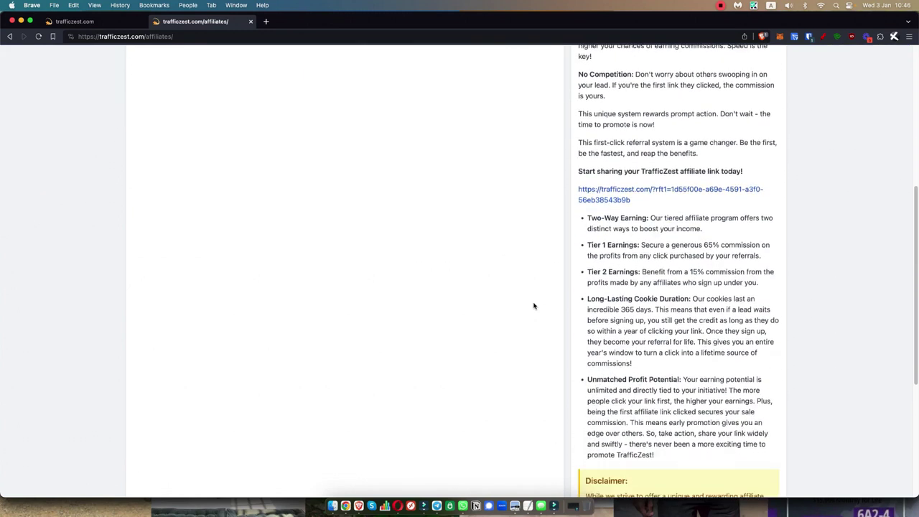
pyautogui.scroll(-2, 534, 306)
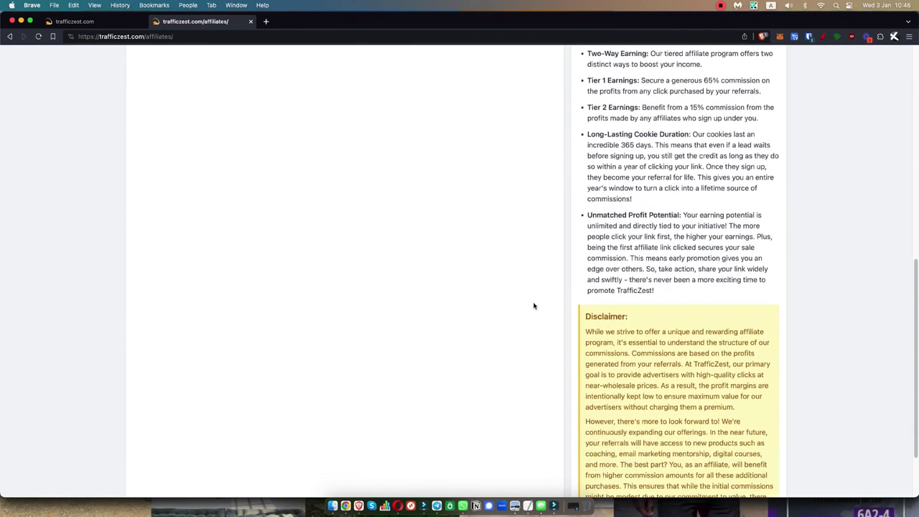
pyautogui.scroll(1, 711, 107)
# Step: Highlight the 65% Tier 1 and the Tier 2 commission descriptions
pyautogui.doubleClick(704, 95)
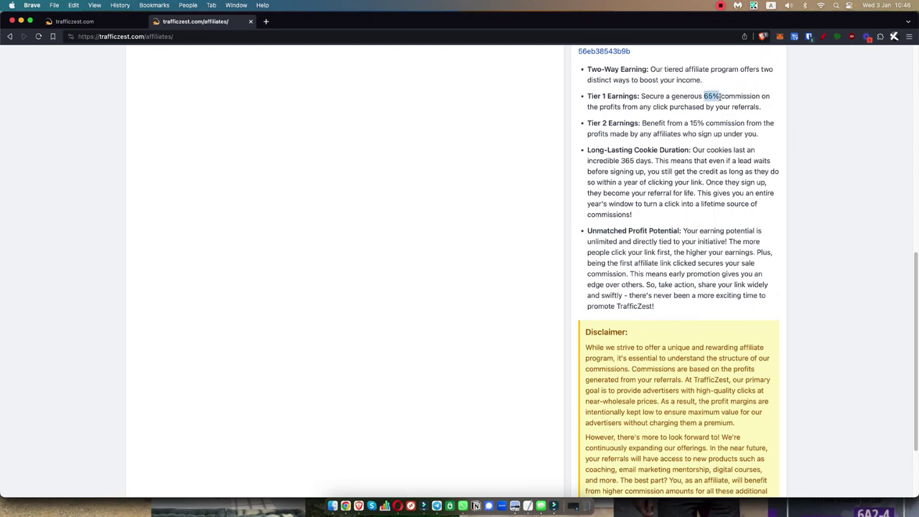
pyautogui.click(741, 101)
pyautogui.moveTo(601, 107); pyautogui.dragTo(797, 112)
pyautogui.moveTo(643, 123); pyautogui.dragTo(760, 134)
pyautogui.click(762, 134)
# Step: Highlight the affiliate link URL, then return to the top of the affiliates page
pyautogui.scroll(2, 768, 138)
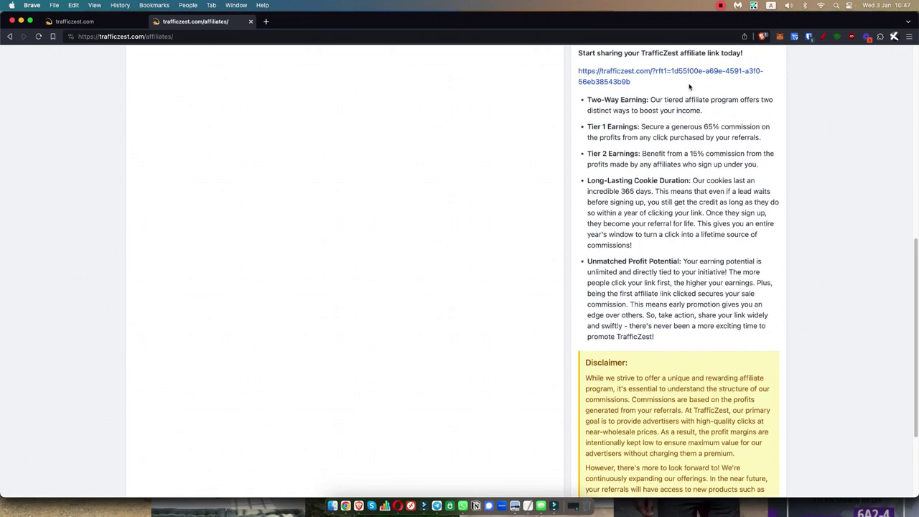
pyautogui.moveTo(689, 87); pyautogui.dragTo(578, 72)
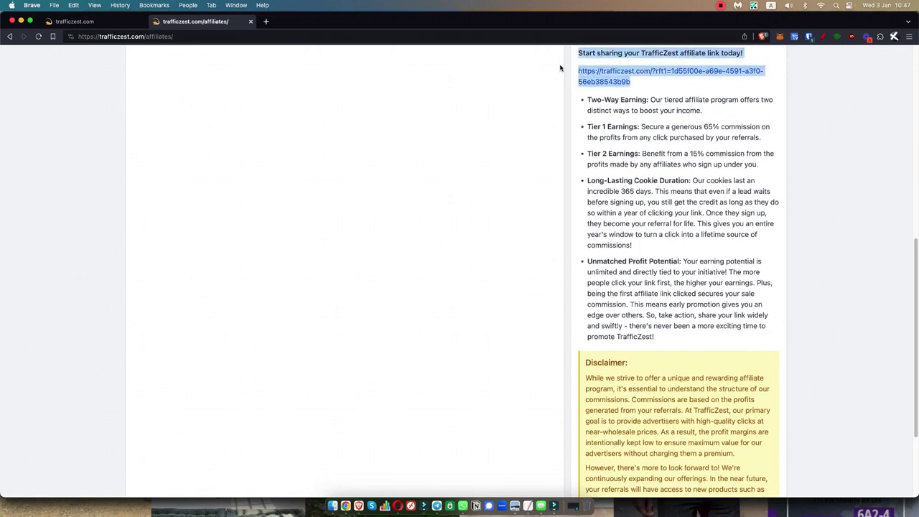
pyautogui.click(682, 89)
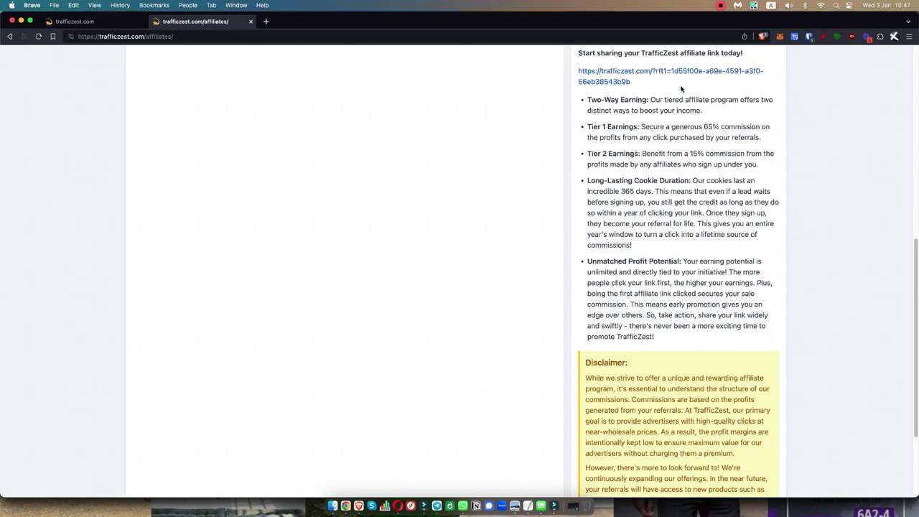
pyautogui.scroll(4, 728, 183)
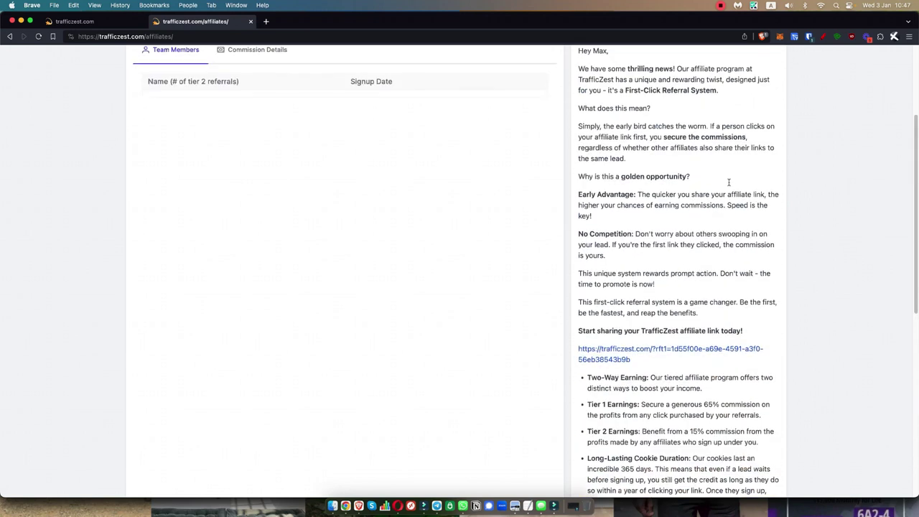
pyautogui.scroll(2, 728, 183)
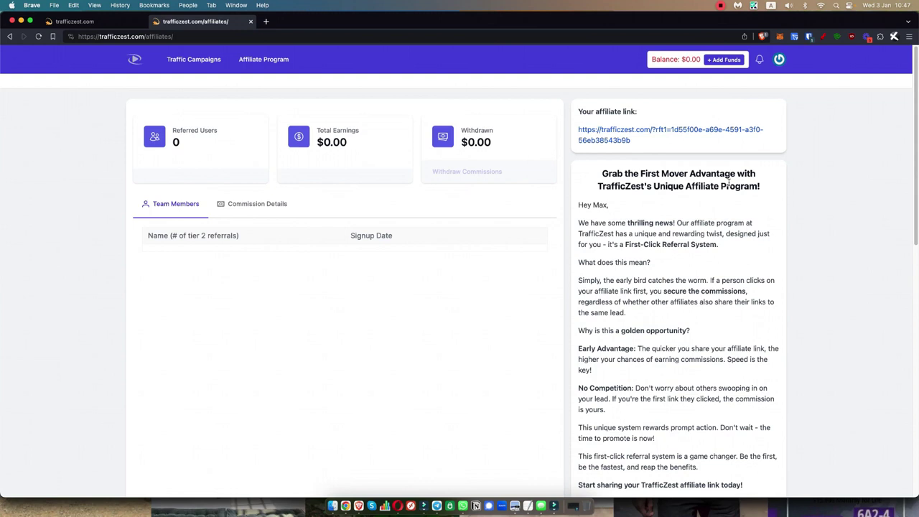
pyautogui.click(122, 24)
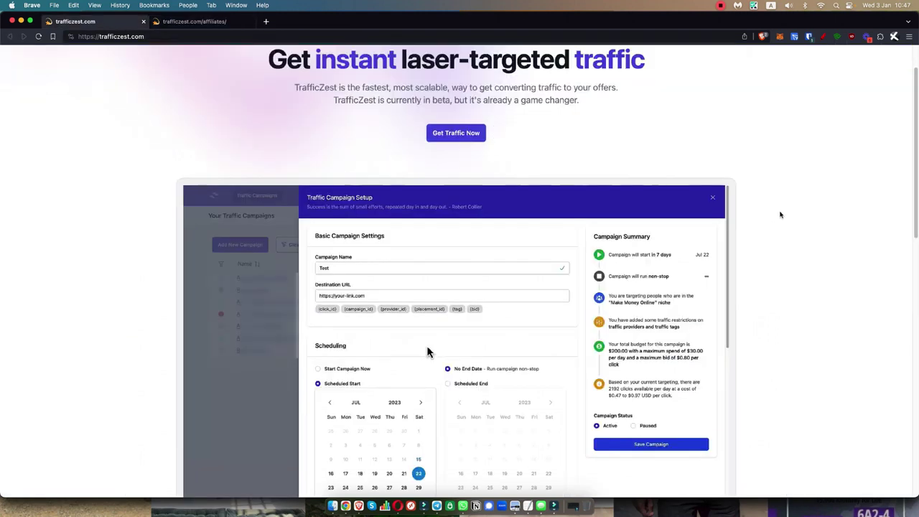
pyautogui.scroll(1, 808, 185)
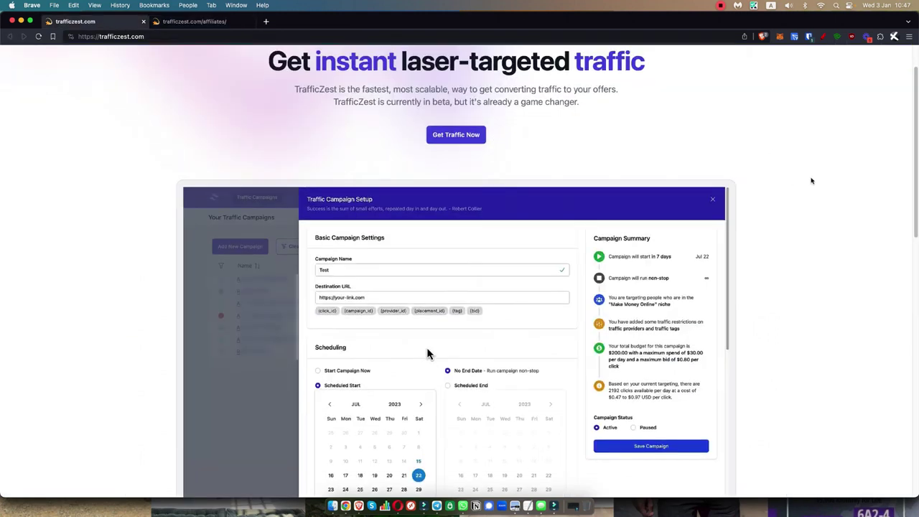